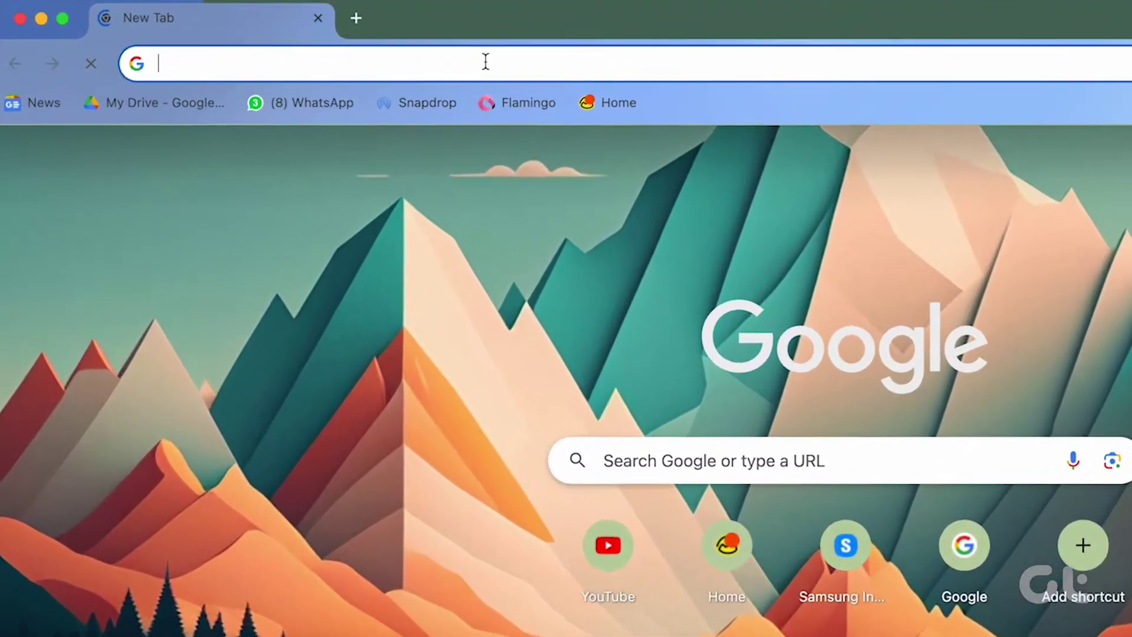
{"action": "type", "text": "https://downdetector.com/"}
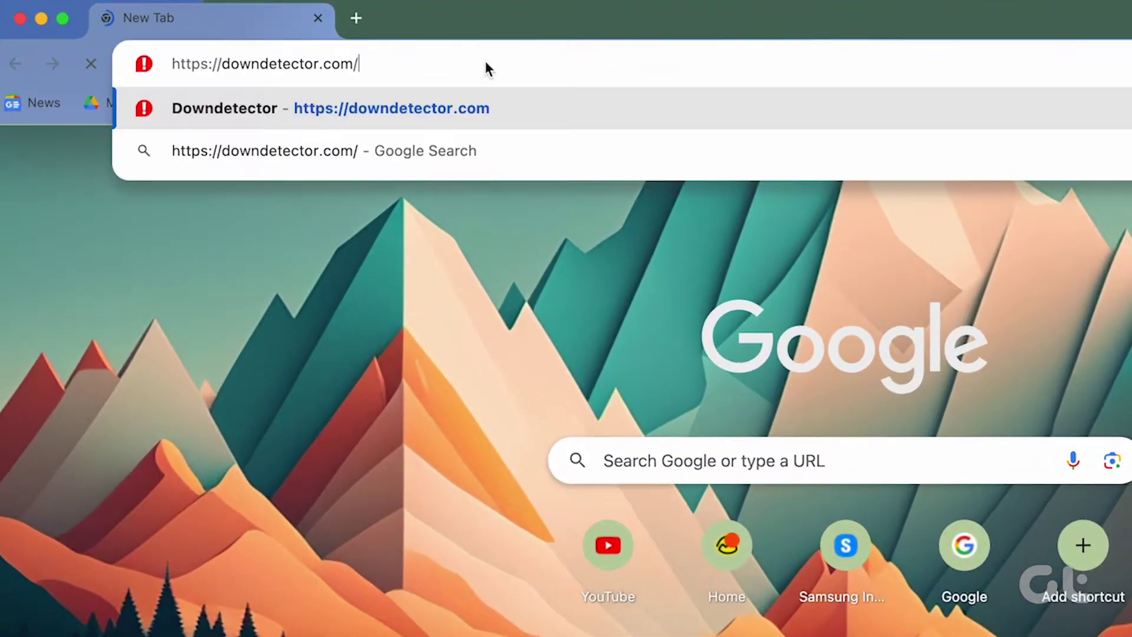
Step: Load downdetector.com to check YouTube's current status and 24-hour outage reports
{"action": "key", "text": "Return"}
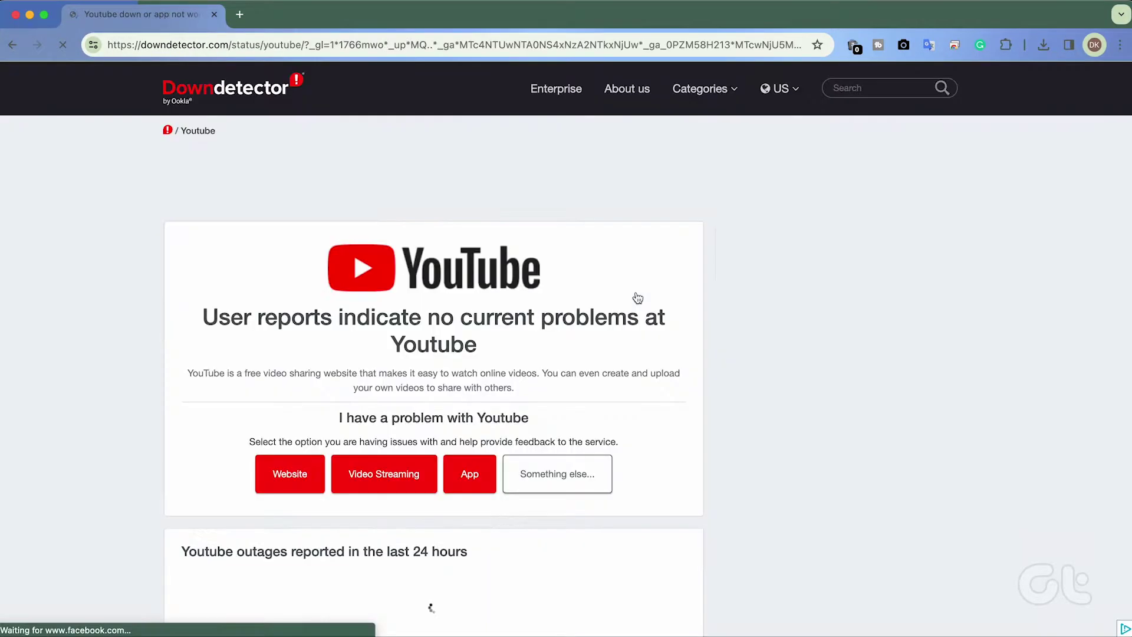
{"action": "scroll", "coordinate": [473, 406], "scroll_direction": "down", "scroll_amount": 4}
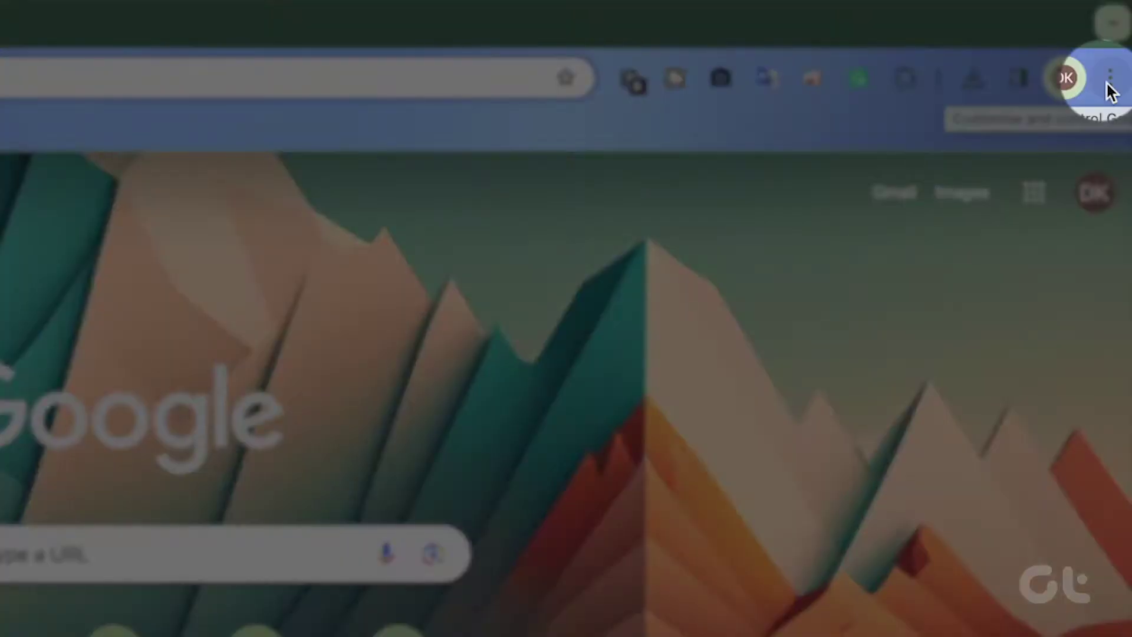
Step: Load youtube.com in a new Incognito window from the Chrome menu
{"action": "left_click", "coordinate": [1109, 81]}
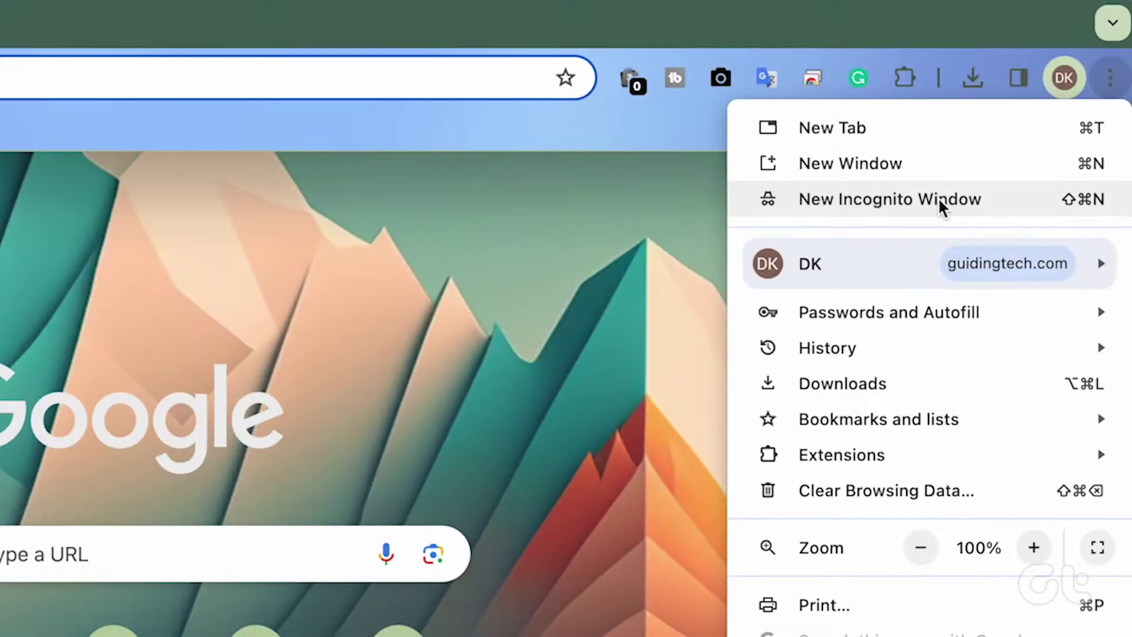
{"action": "left_click", "coordinate": [938, 198]}
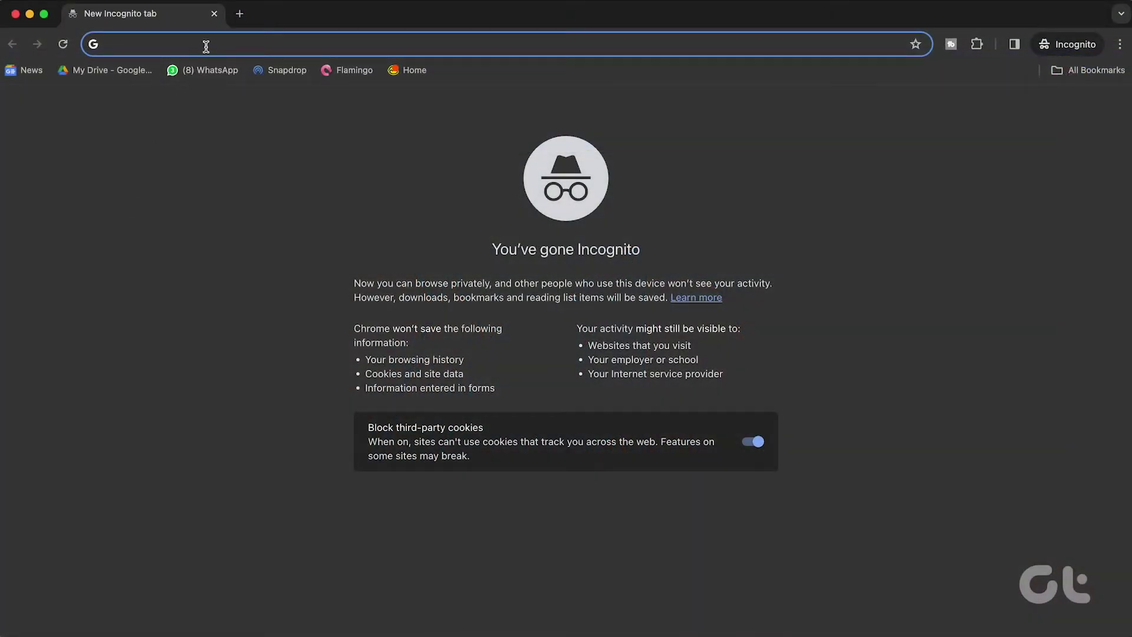
{"action": "type", "text": "youtube"}
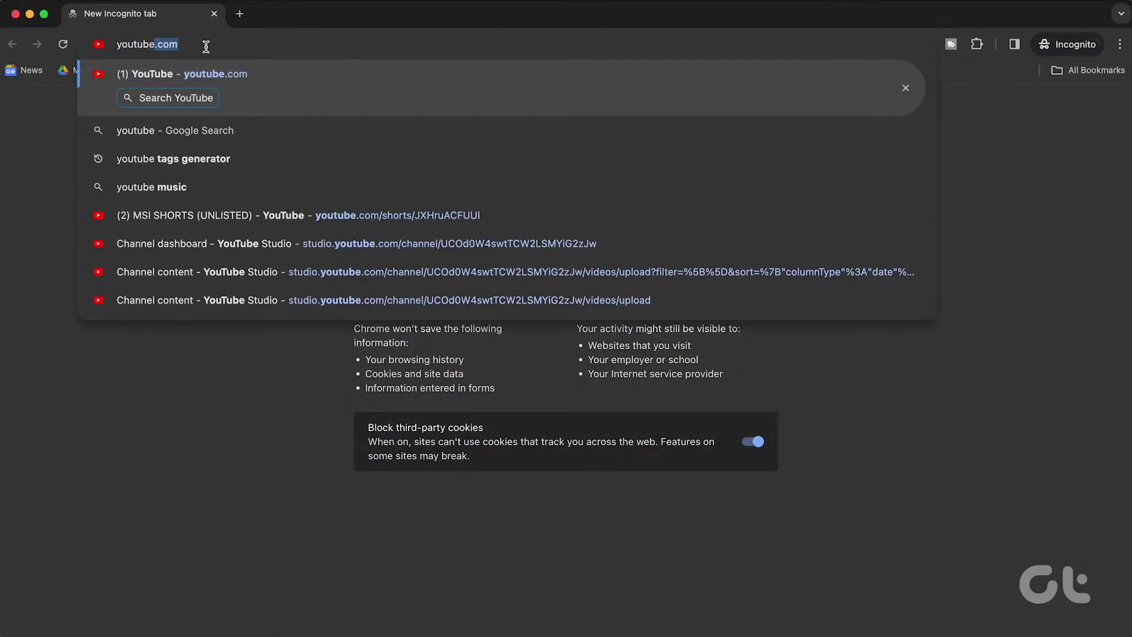
{"action": "key", "text": "Return"}
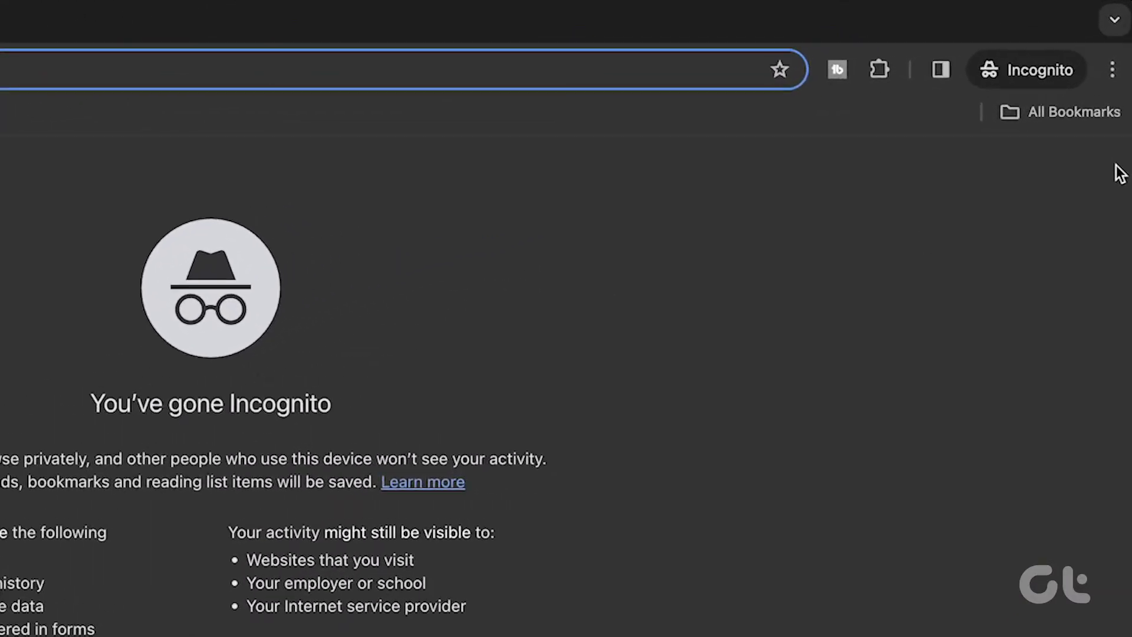
Step: Go to Help > About Google Chrome so Chrome checks for and installs updates
{"action": "left_click", "coordinate": [1111, 83]}
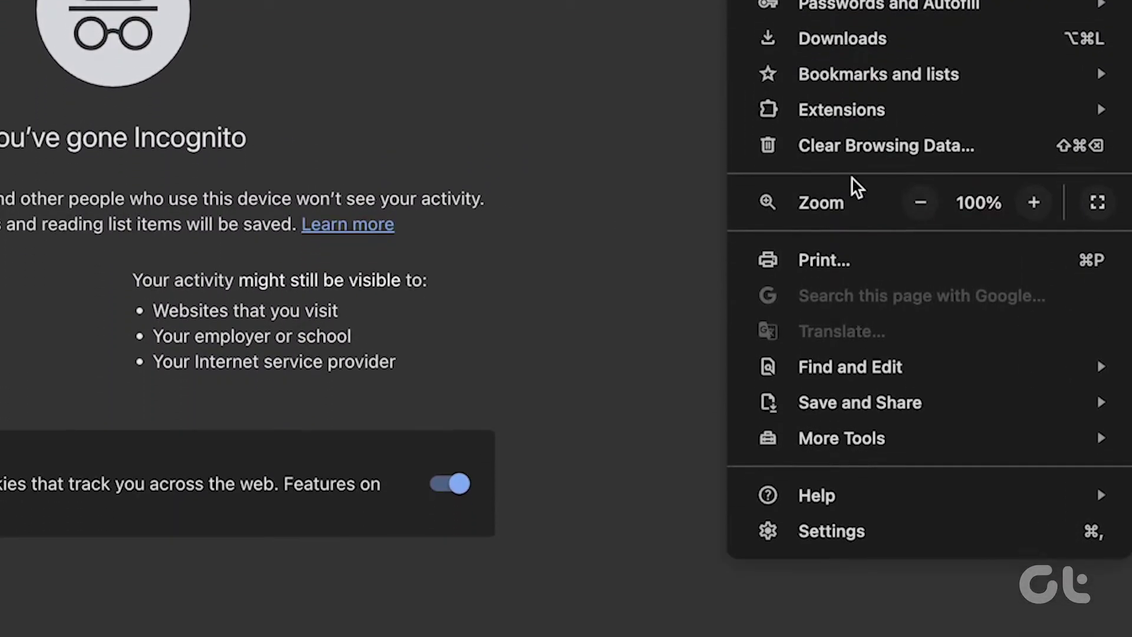
{"action": "mouse_move", "coordinate": [816, 338]}
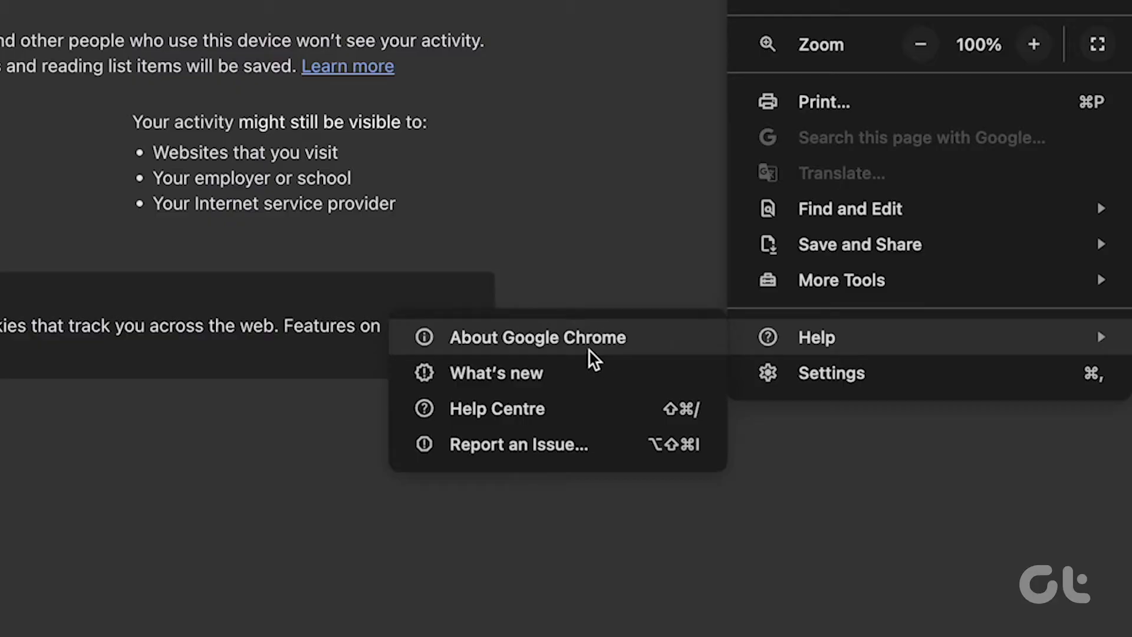
{"action": "left_click", "coordinate": [577, 346]}
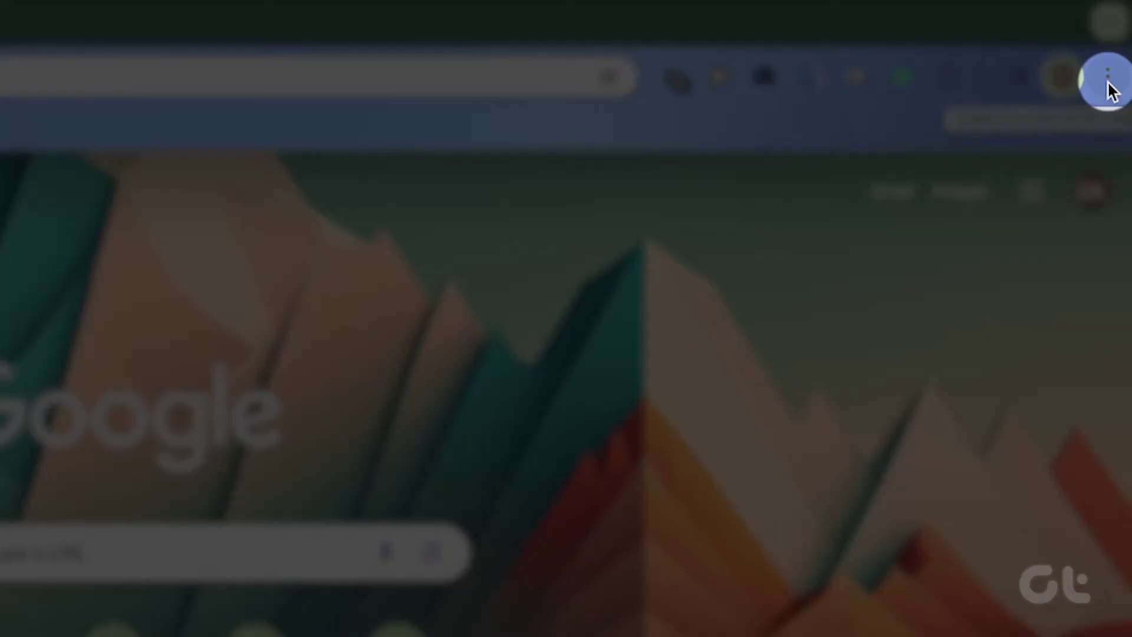
Step: Clear browsing history, cookies and cached files for the last hour via Clear Browsing Data
{"action": "left_click", "coordinate": [1119, 44]}
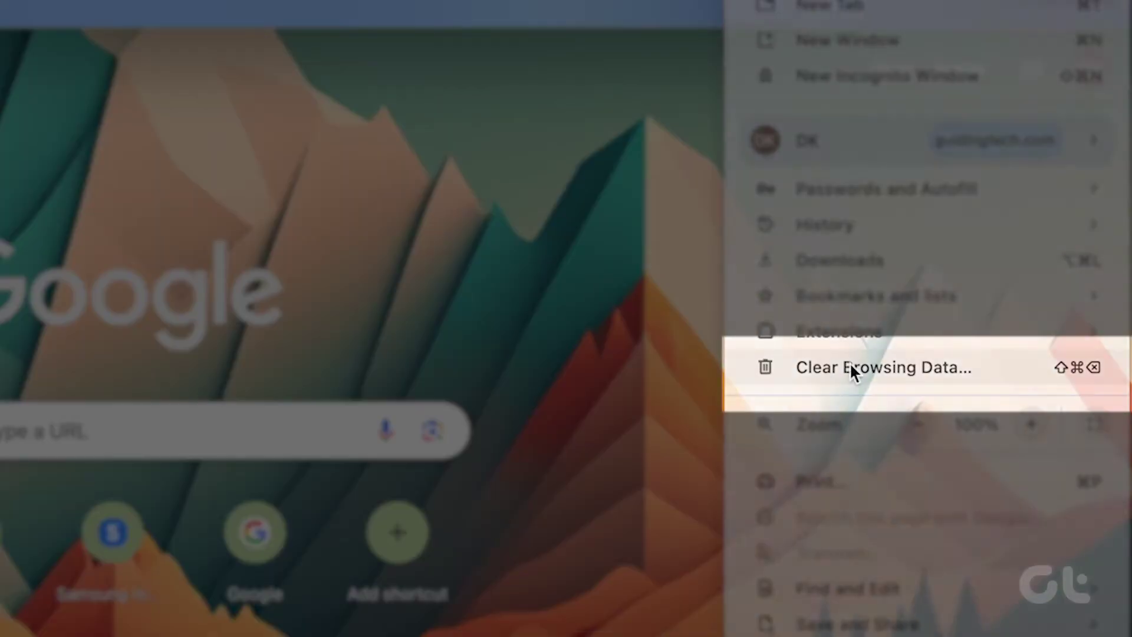
{"action": "left_click", "coordinate": [849, 364]}
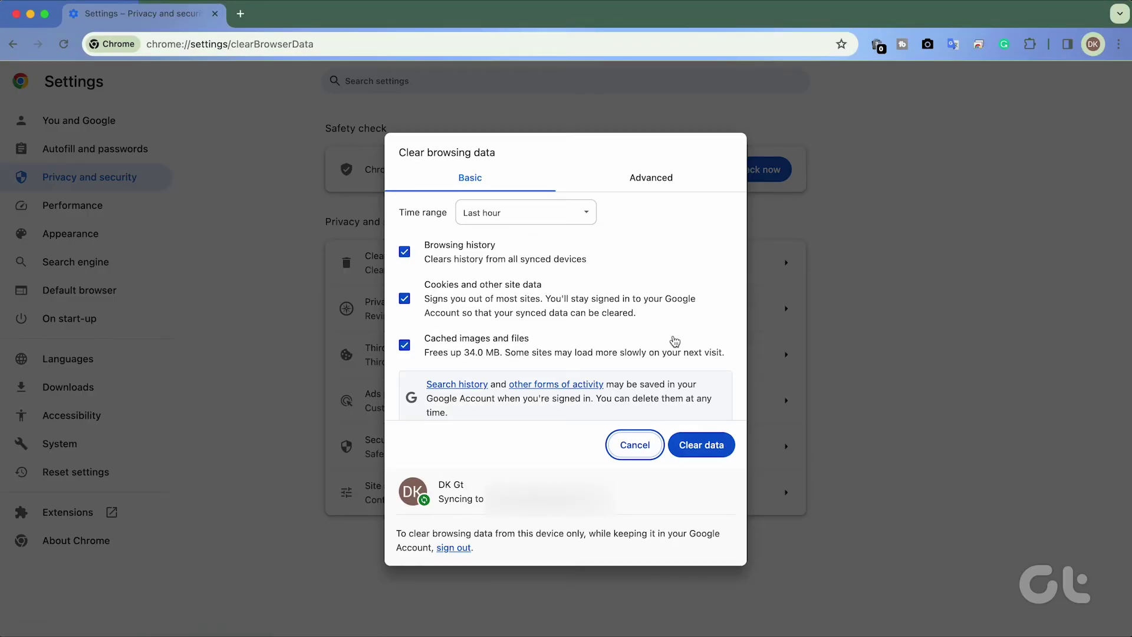
{"action": "left_click", "coordinate": [526, 212]}
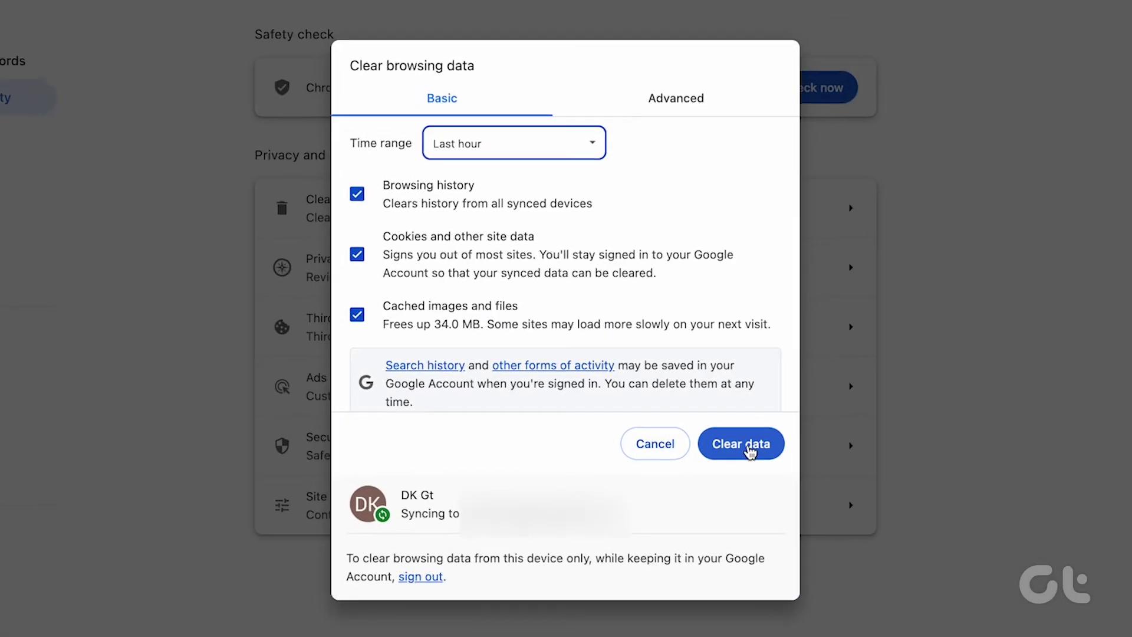
{"action": "left_click", "coordinate": [755, 451]}
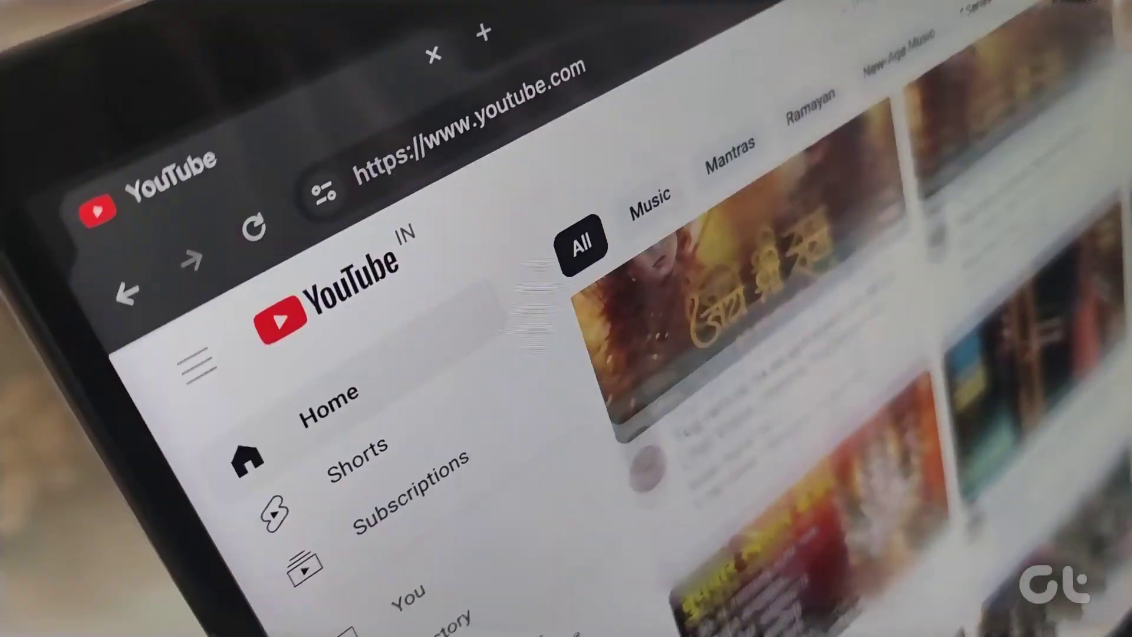